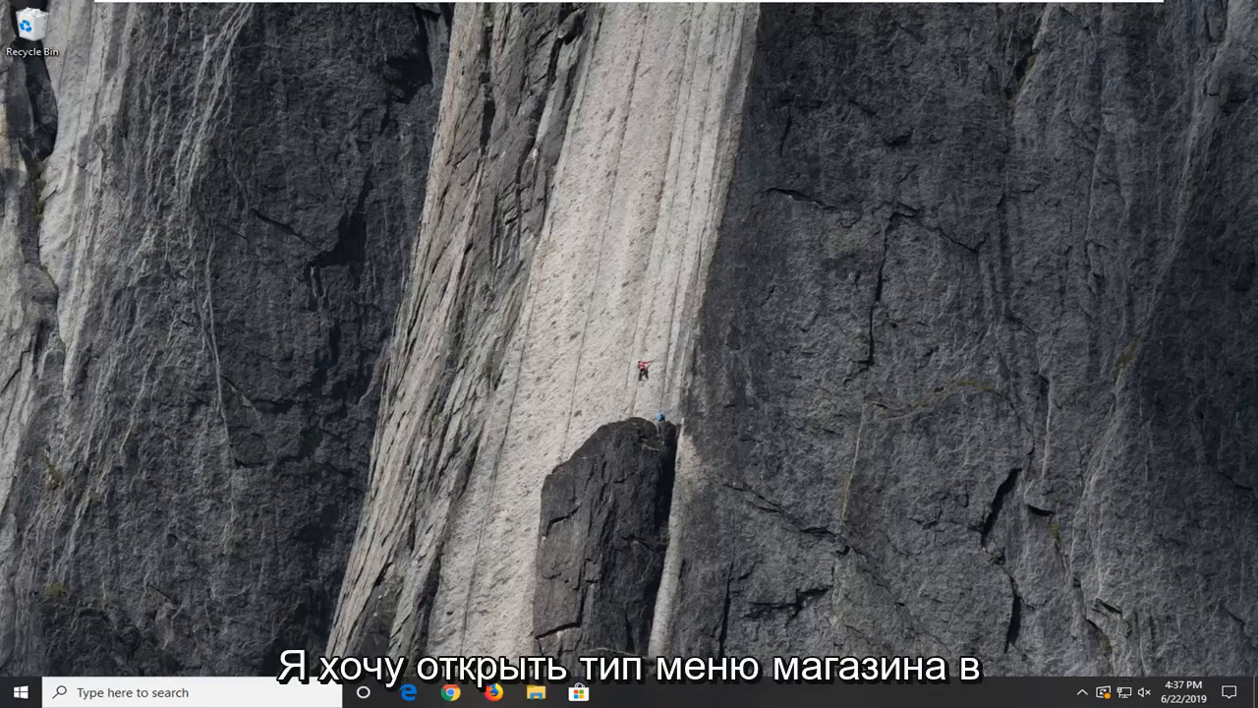
# - Search 'apps and features' from the Start menu, correcting a mistyped search
pyautogui.click(21, 692)
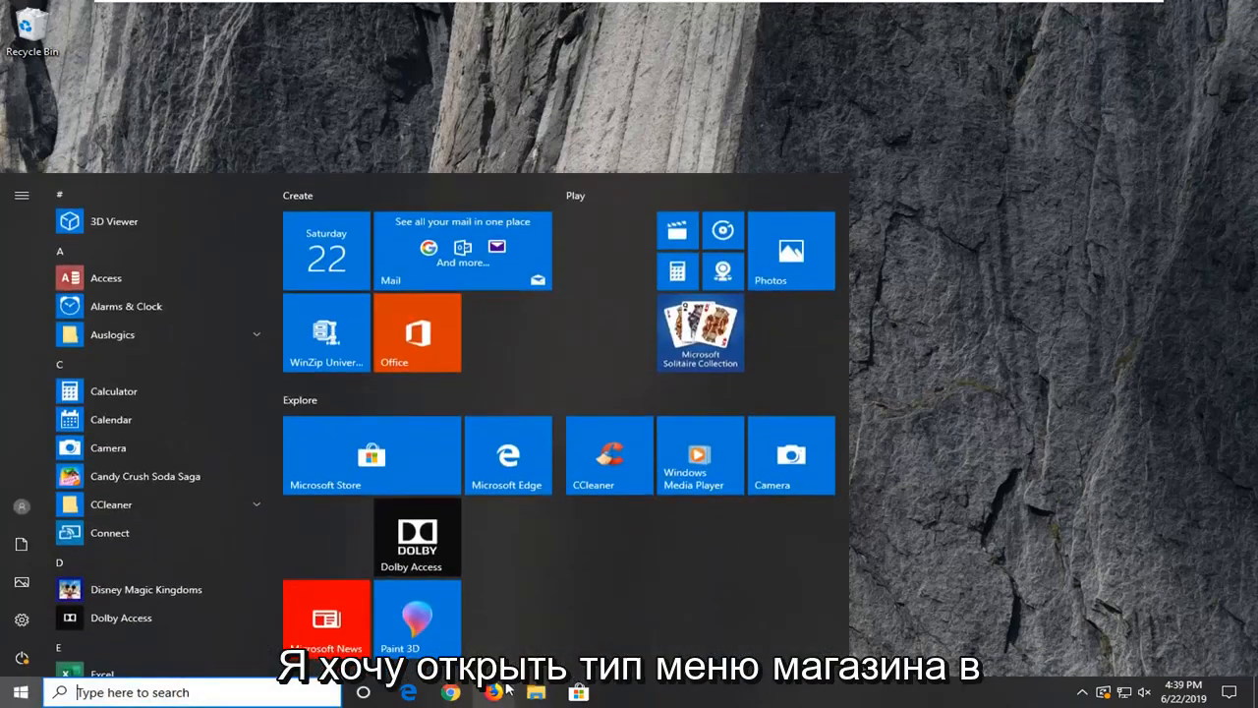
pyautogui.write('aopp')
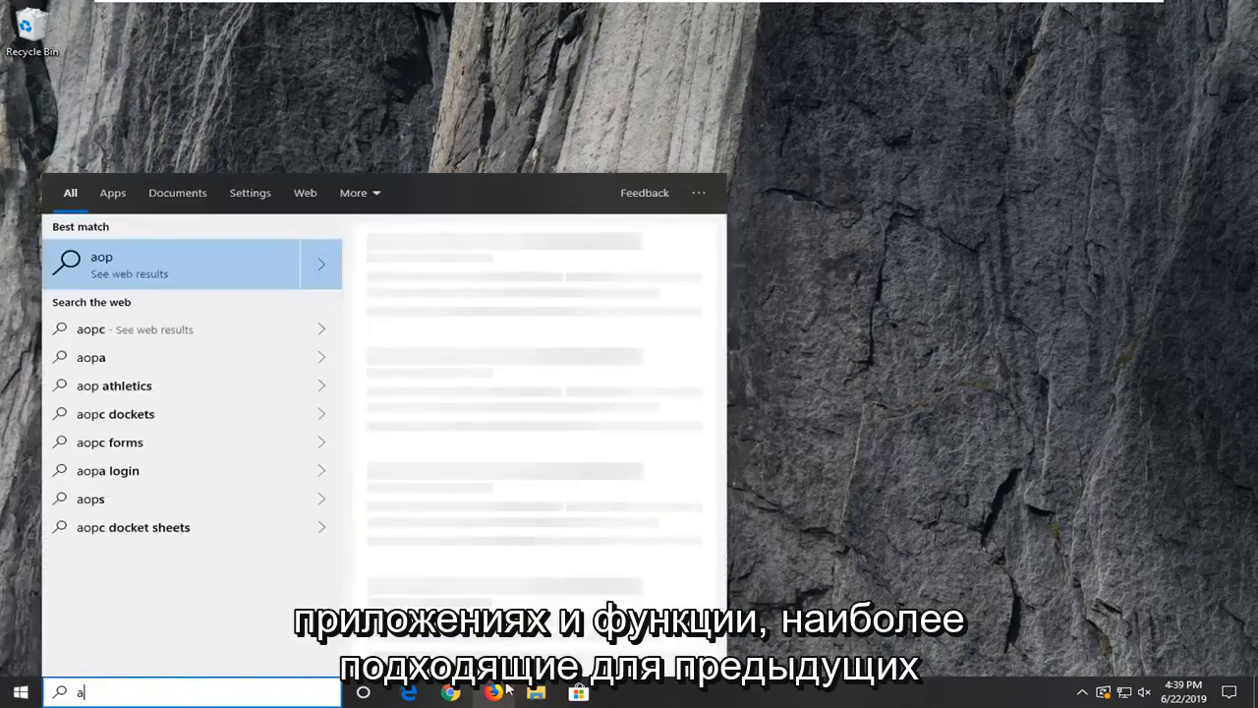
pyautogui.press('BackSpace')
pyautogui.press('BackSpace')
pyautogui.press('BackSpace')
pyautogui.write('apps and featur')
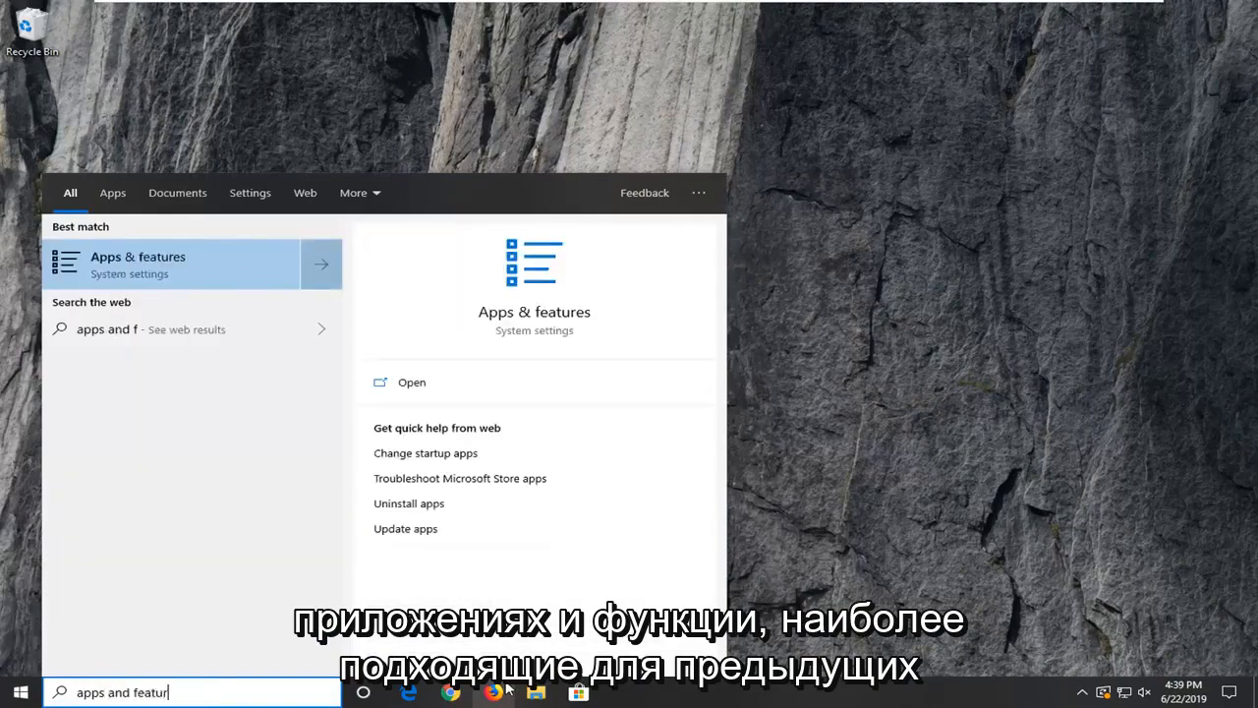
pyautogui.write('es')
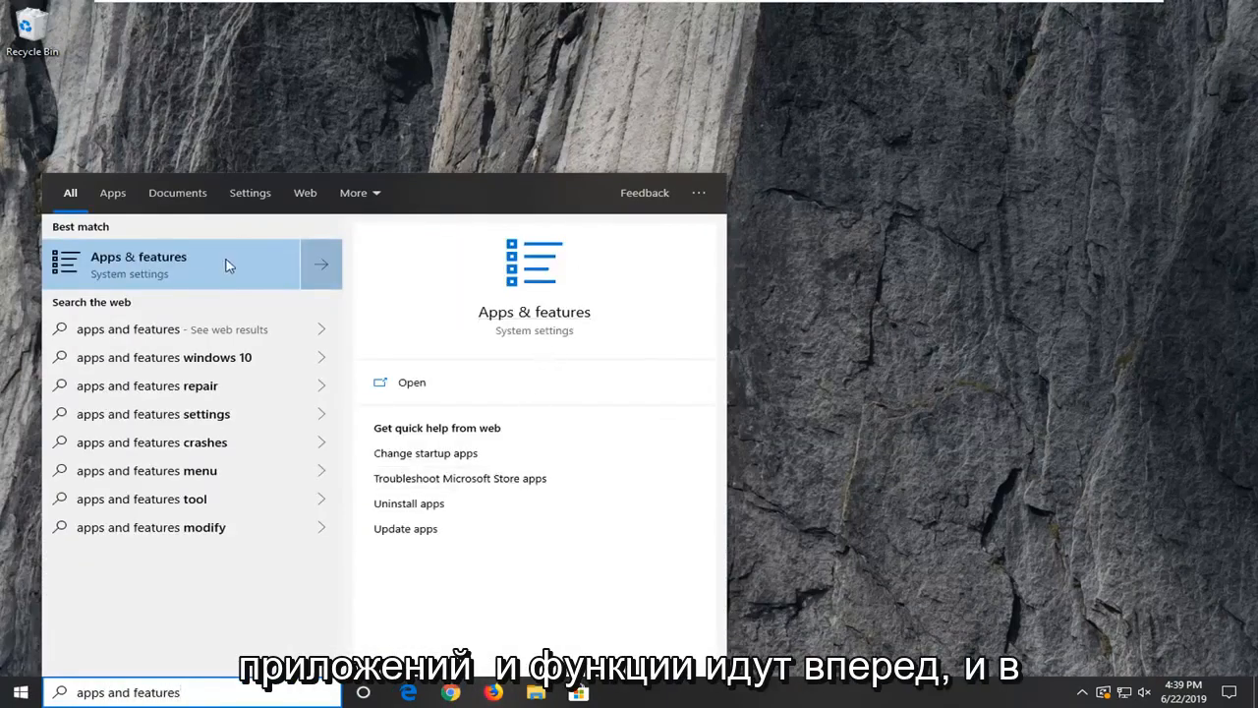
# - Filter the installed apps list for 'camera' and expand the Camera entry
pyautogui.click(225, 260)
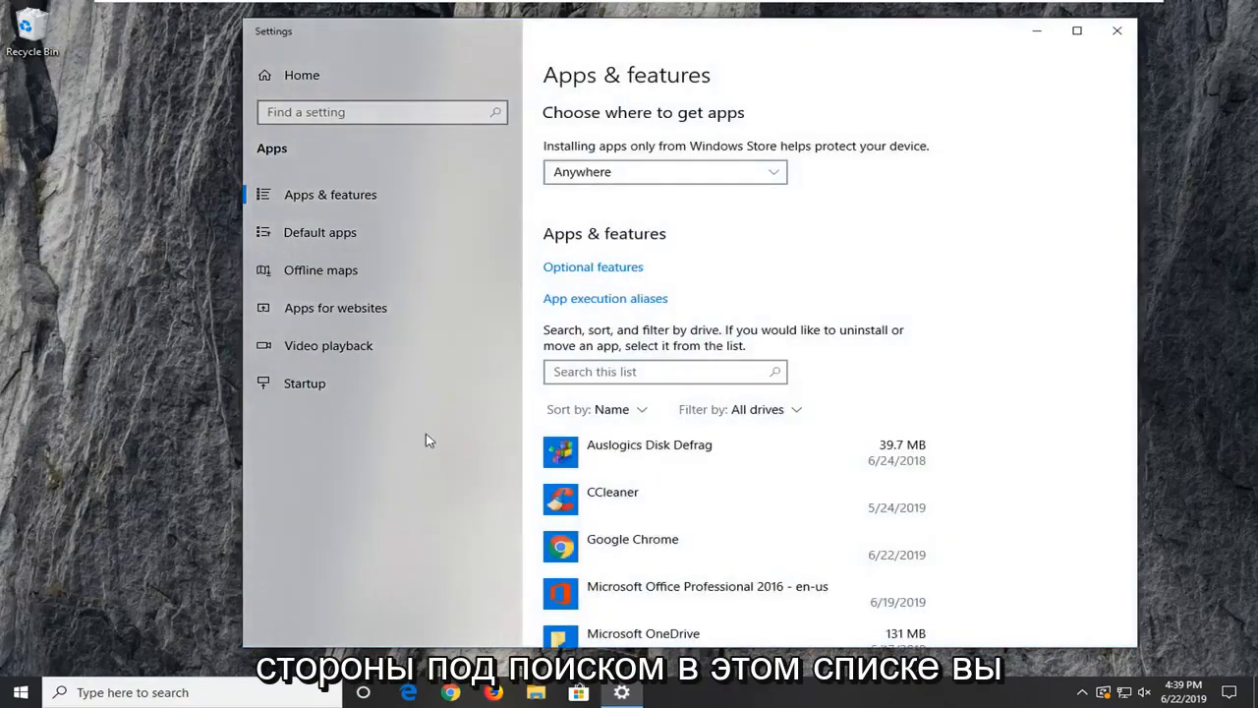
pyautogui.click(629, 372)
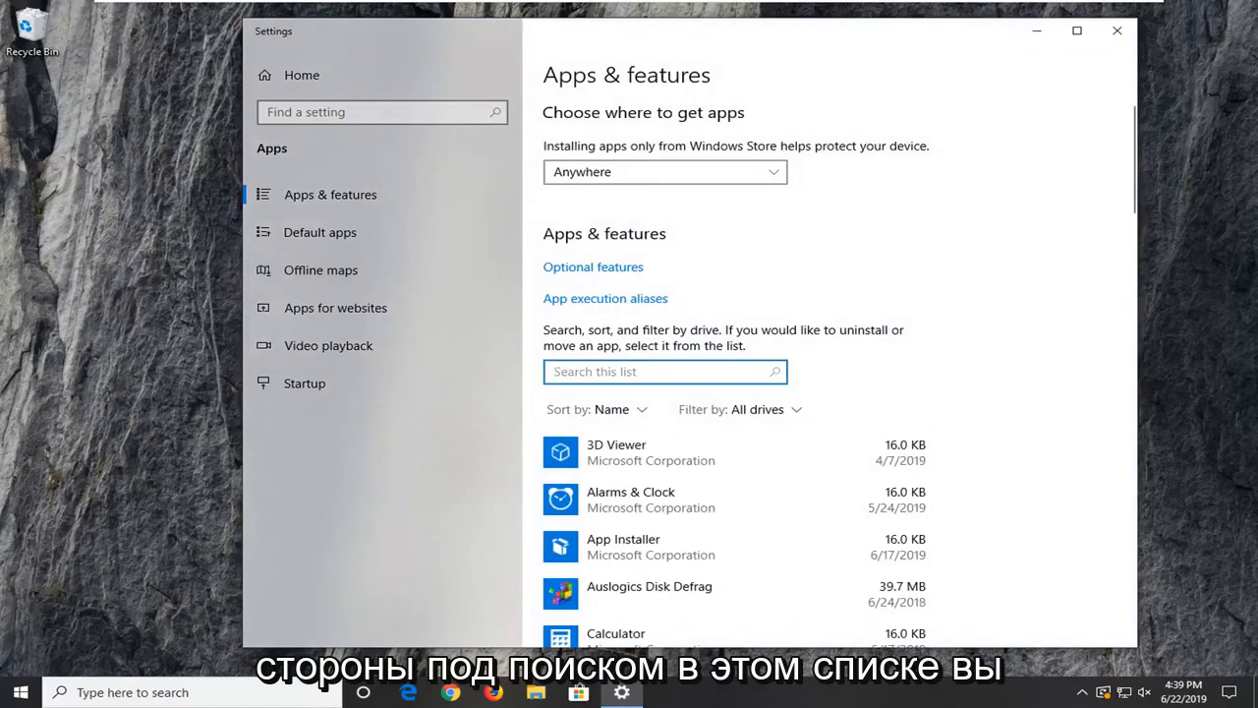
pyautogui.write('camera')
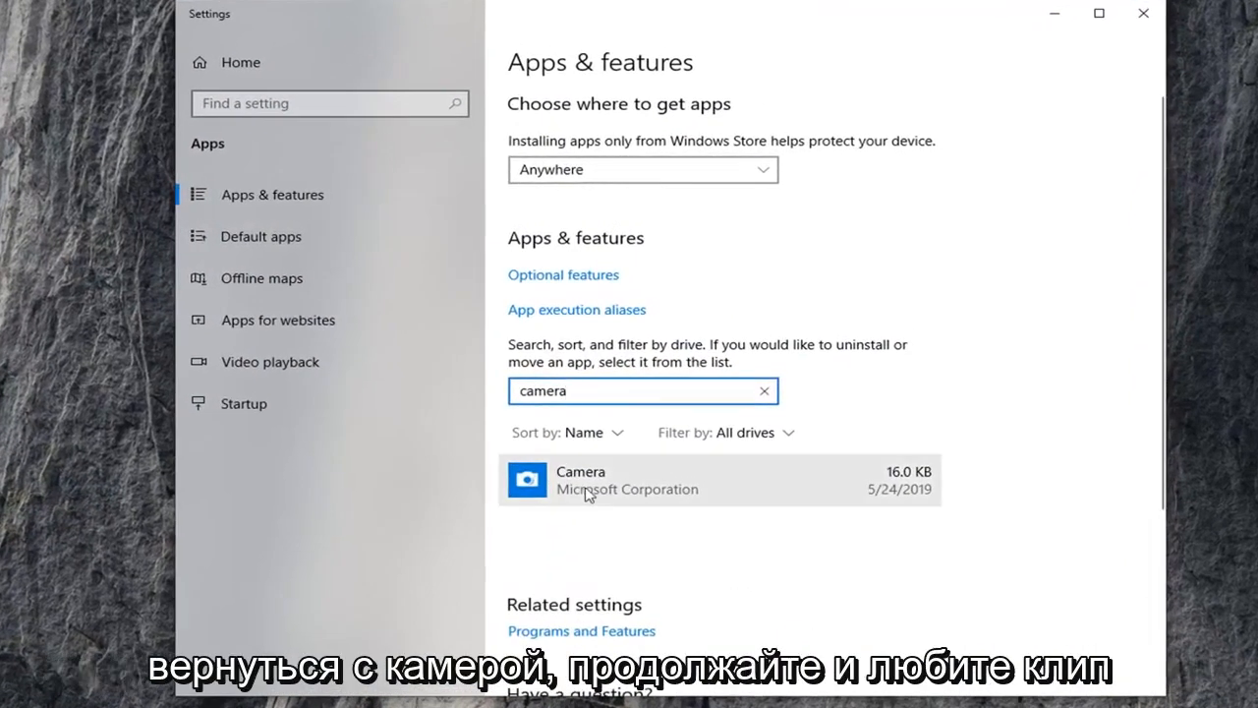
pyautogui.click(594, 487)
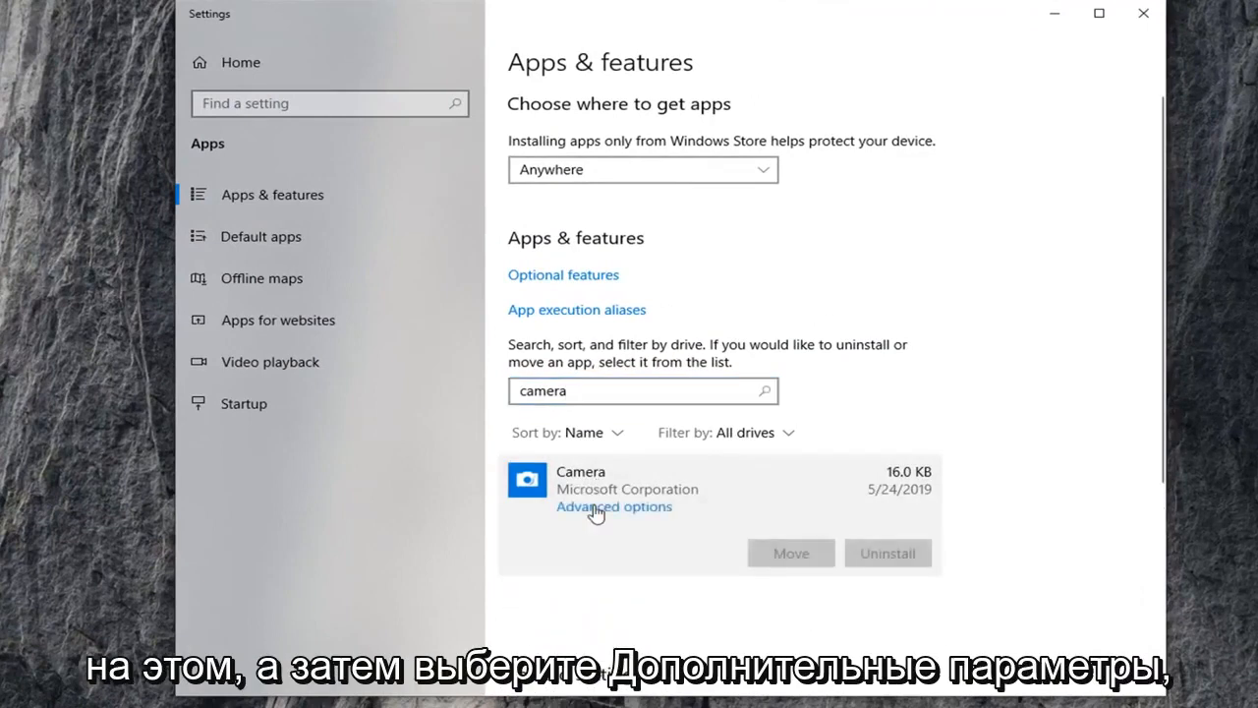
# - Reset the Camera app from its Advanced options and confirm the reset
pyautogui.click(596, 509)
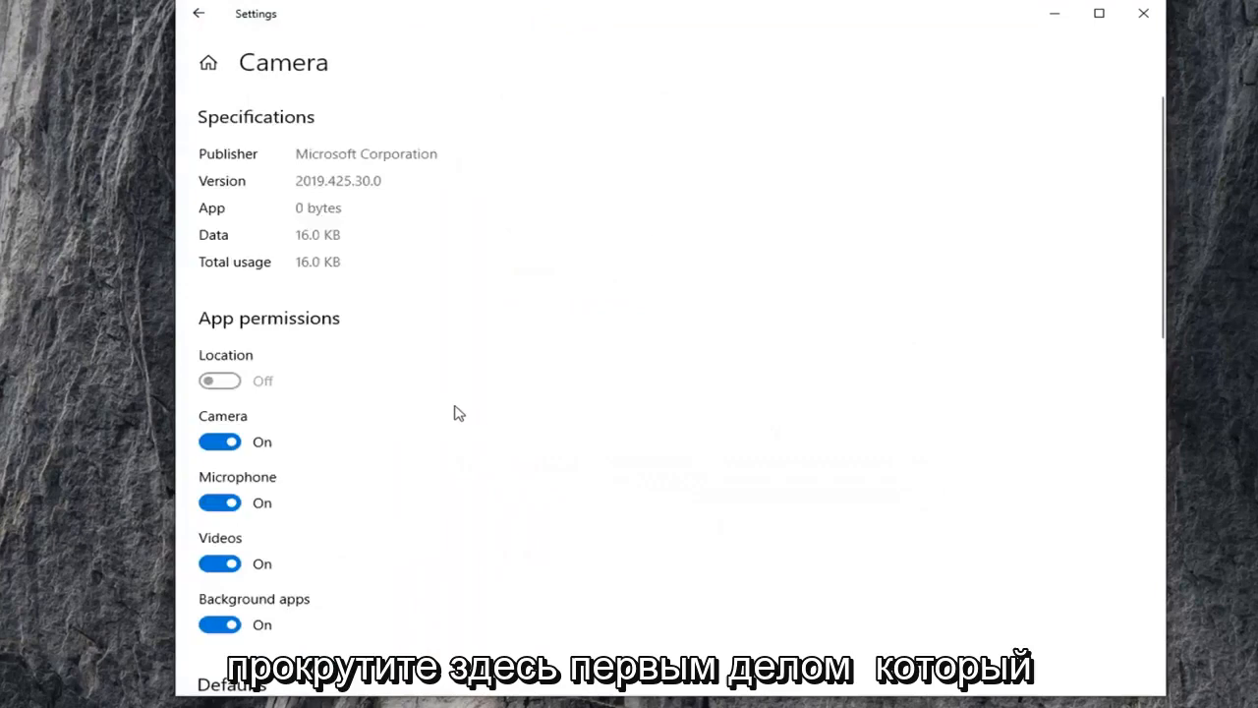
pyautogui.scroll(-2, 455, 412)
pyautogui.scroll(-2, 455, 412)
pyautogui.scroll(-2, 455, 412)
pyautogui.scroll(-1, 455, 412)
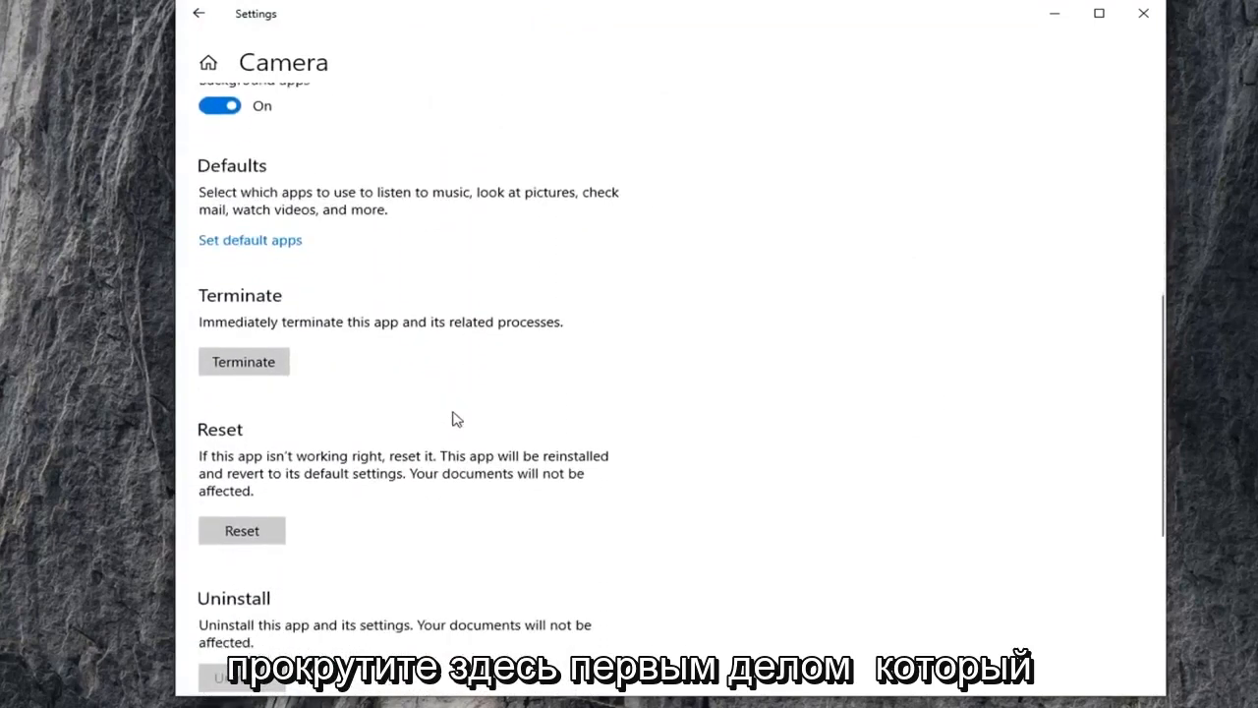
pyautogui.scroll(-1, 455, 412)
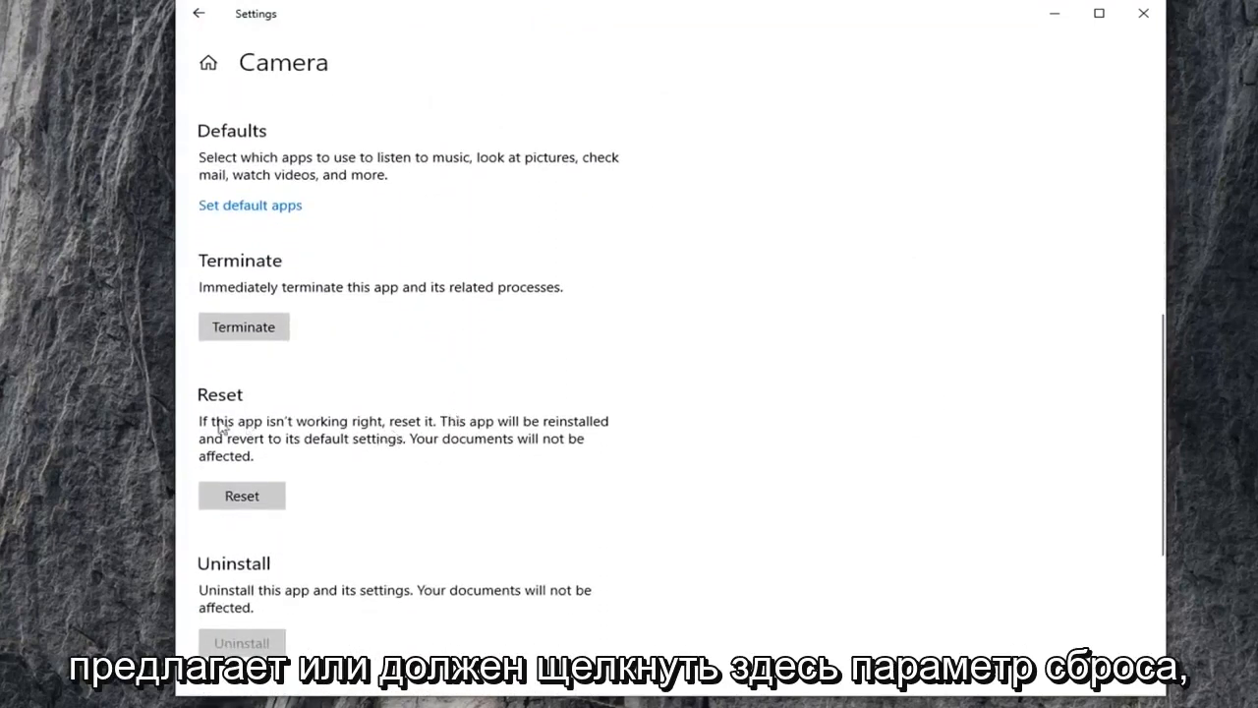
pyautogui.scroll(-2, 252, 500)
pyautogui.scroll(2, 236, 462)
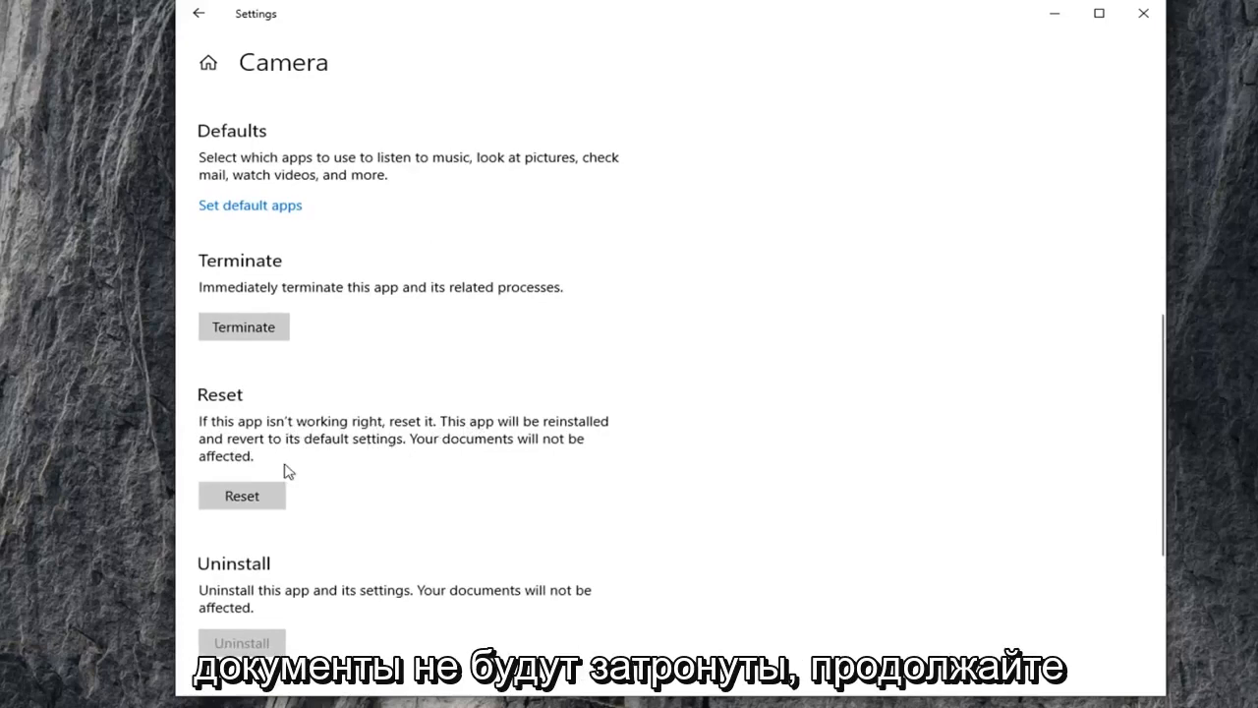
pyautogui.click(236, 503)
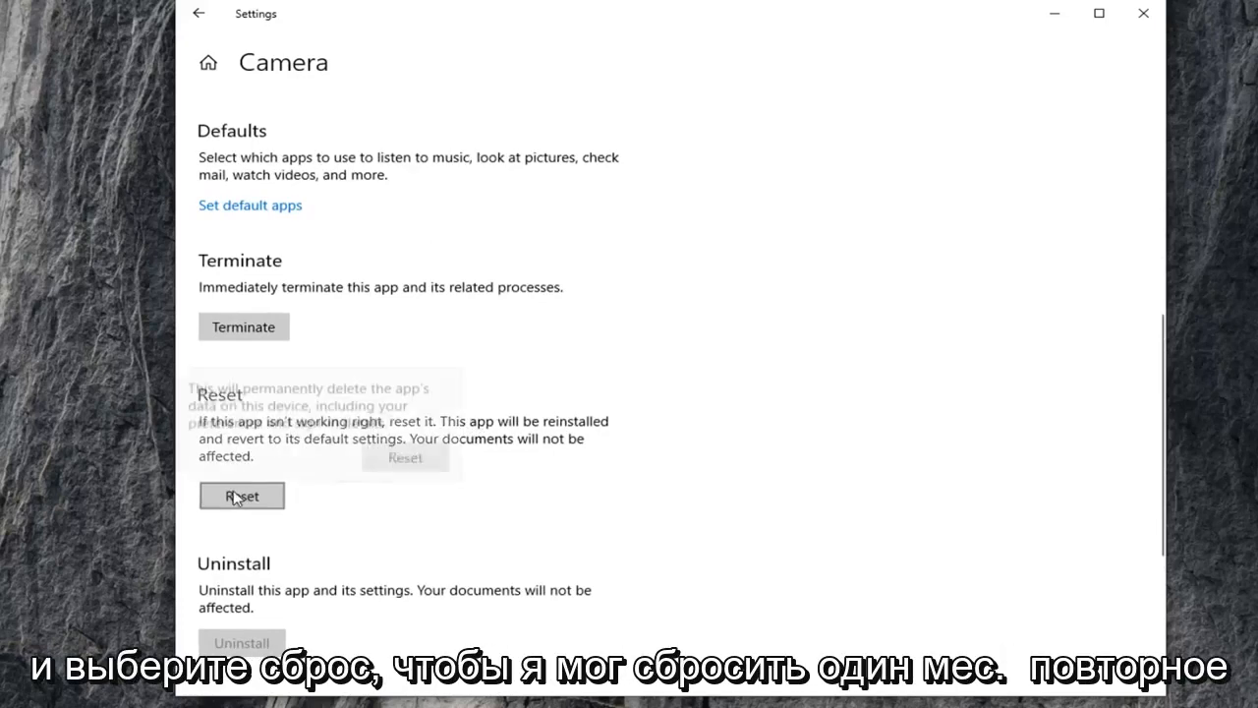
pyautogui.click(405, 453)
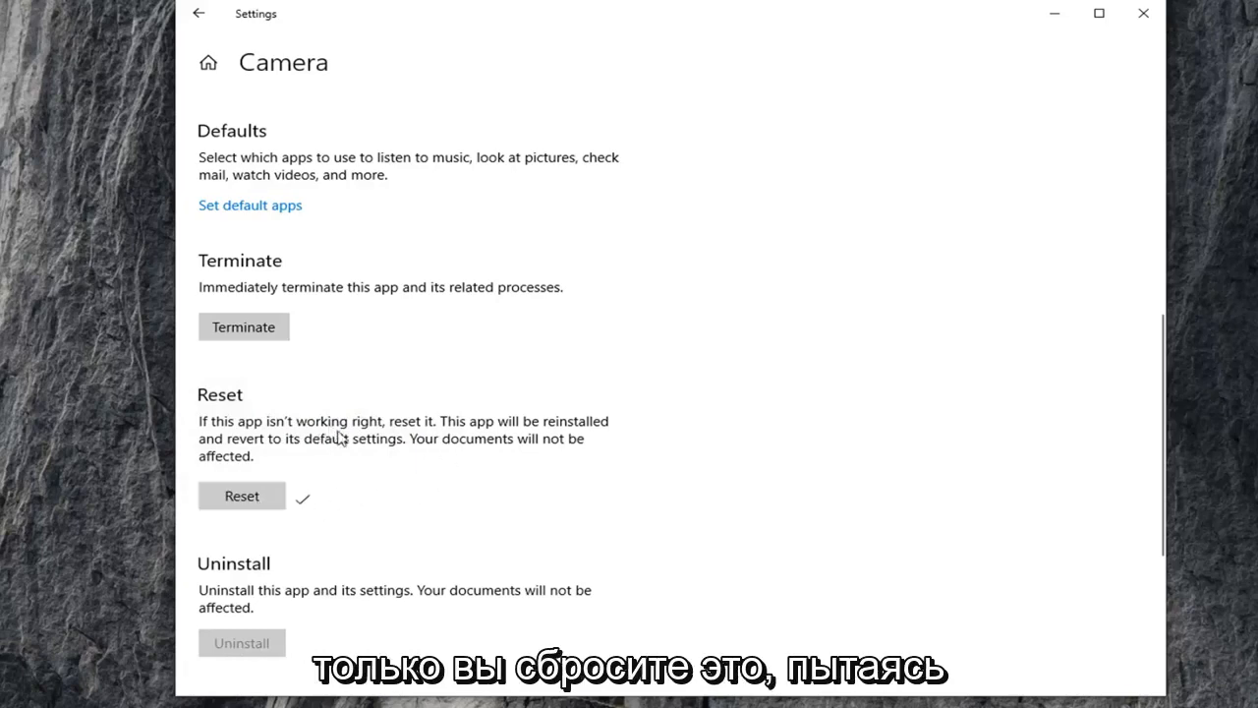
pyautogui.scroll(1, 341, 436)
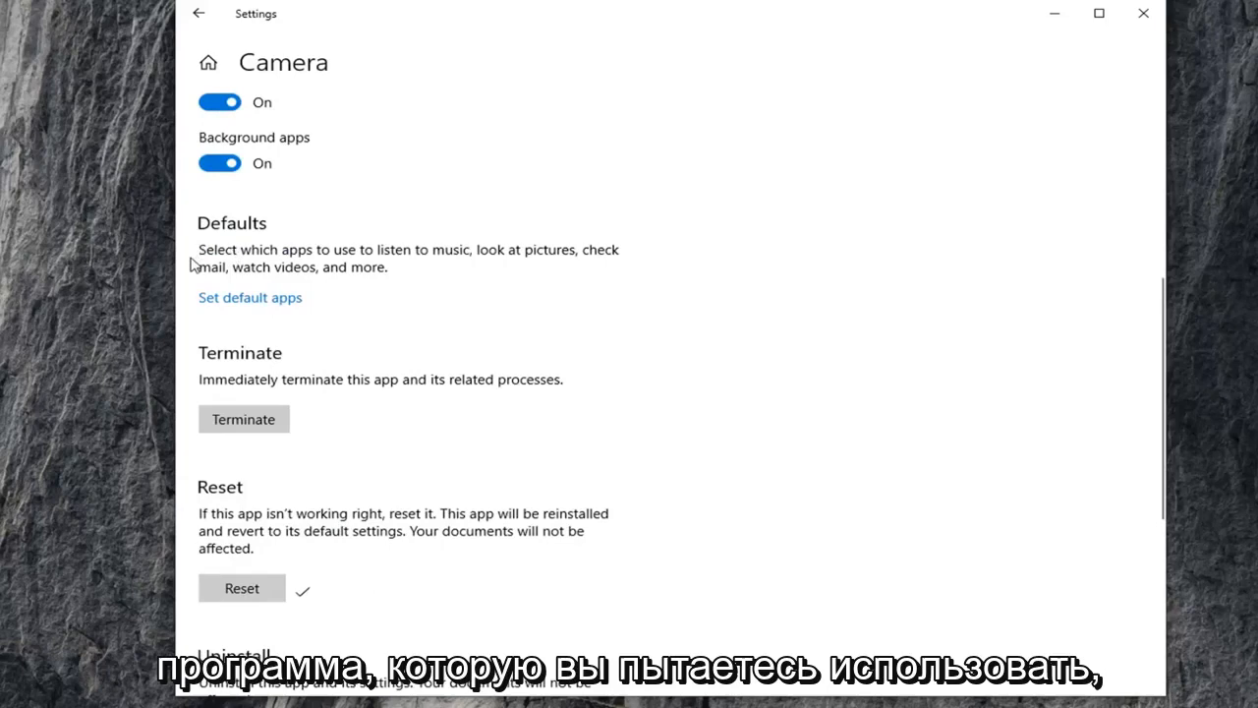
# - Go to Default apps and show the Set defaults by app list
pyautogui.click(243, 301)
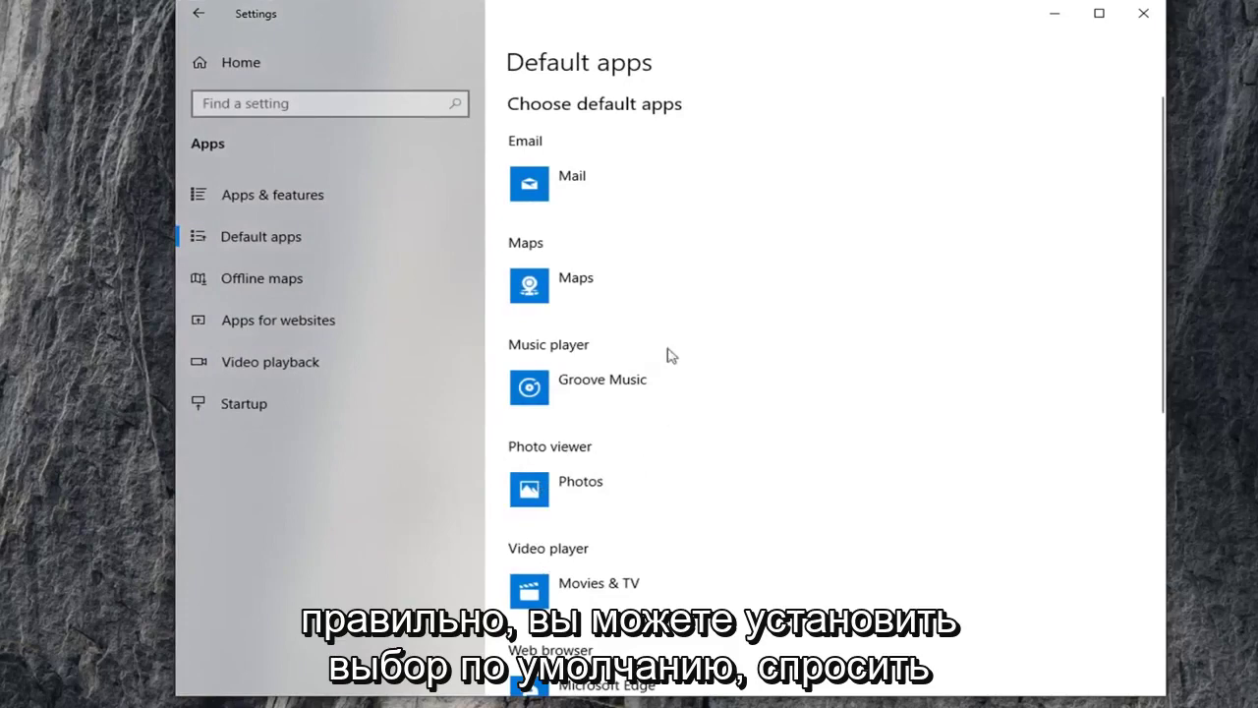
pyautogui.scroll(-5, 669, 354)
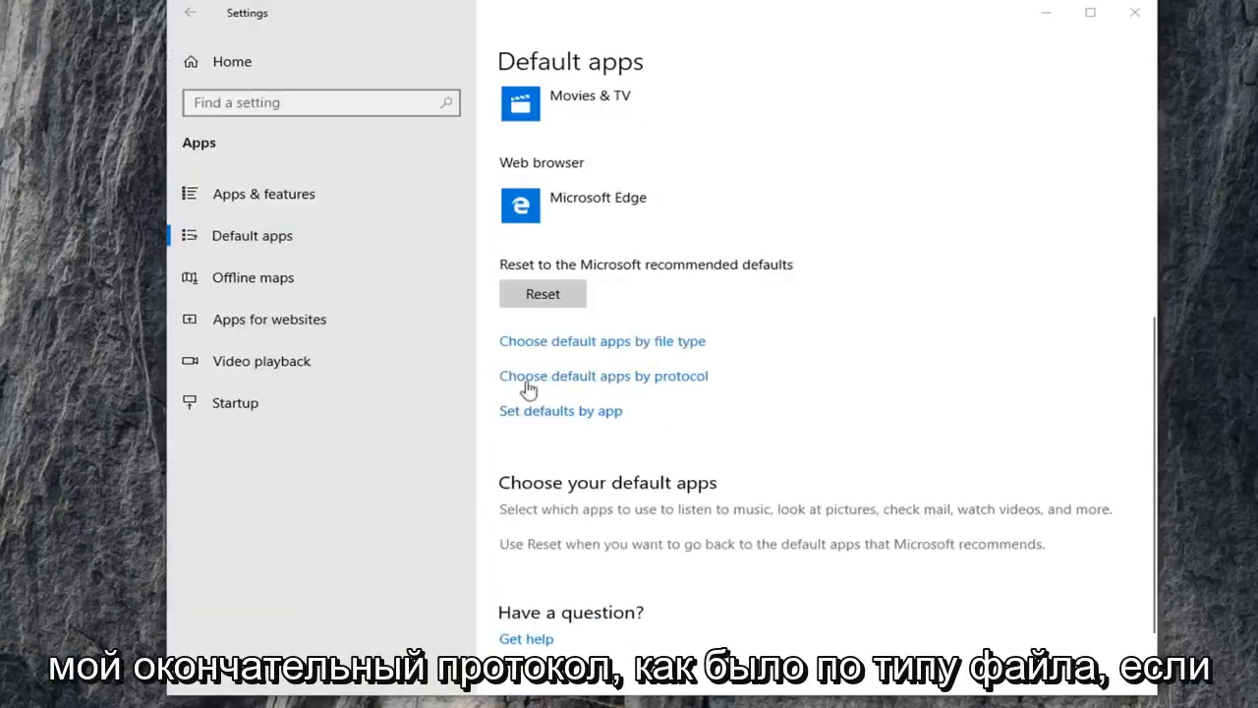
pyautogui.click(570, 411)
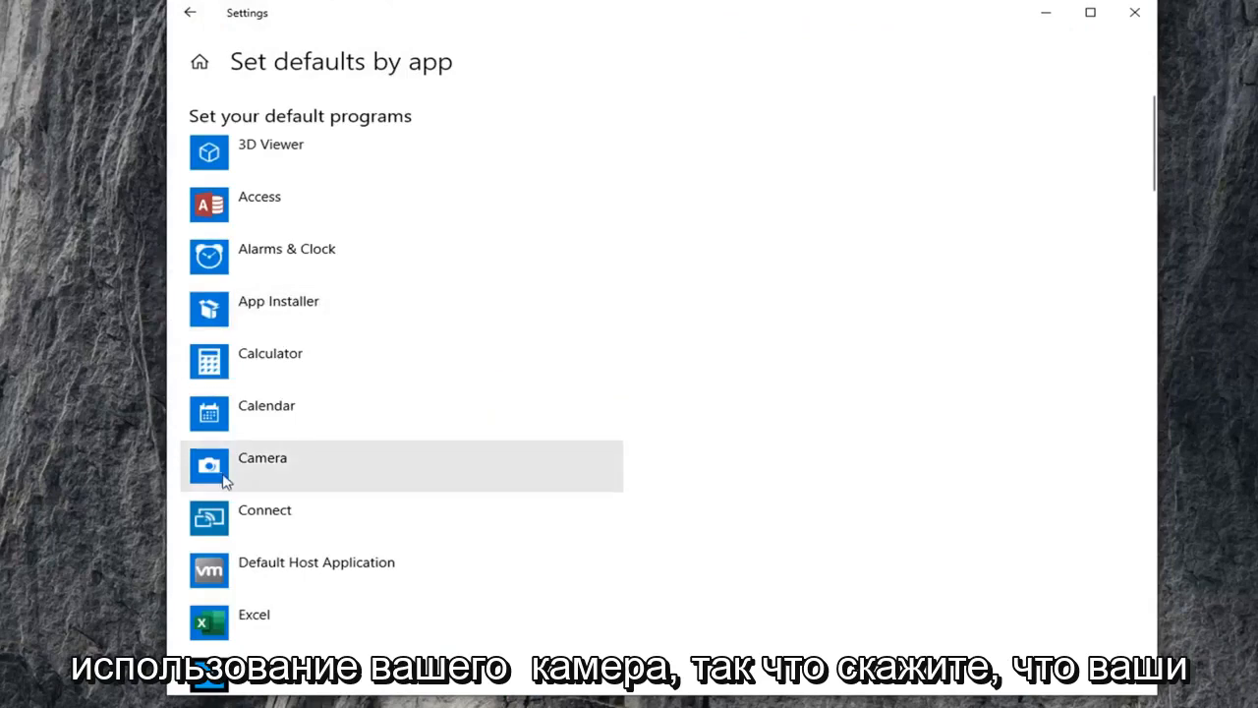
# - Show Camera's file type and protocol associations, then return to the per-app list
pyautogui.click(249, 467)
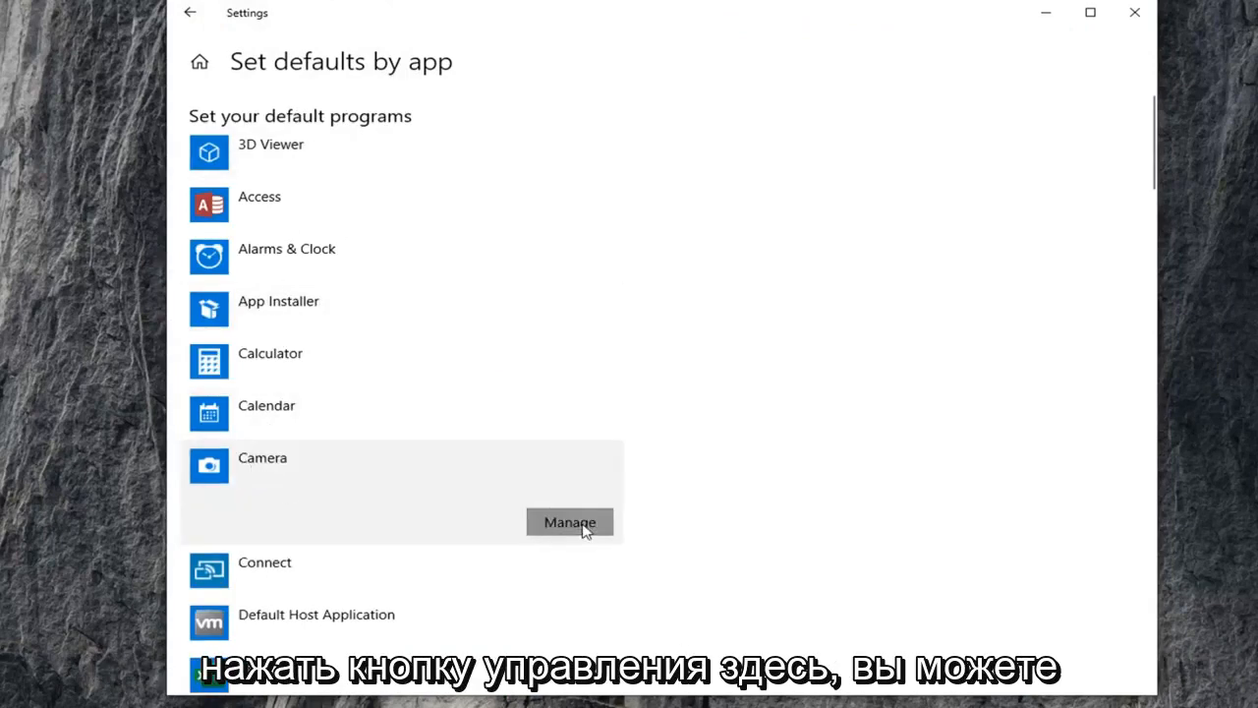
pyautogui.click(570, 522)
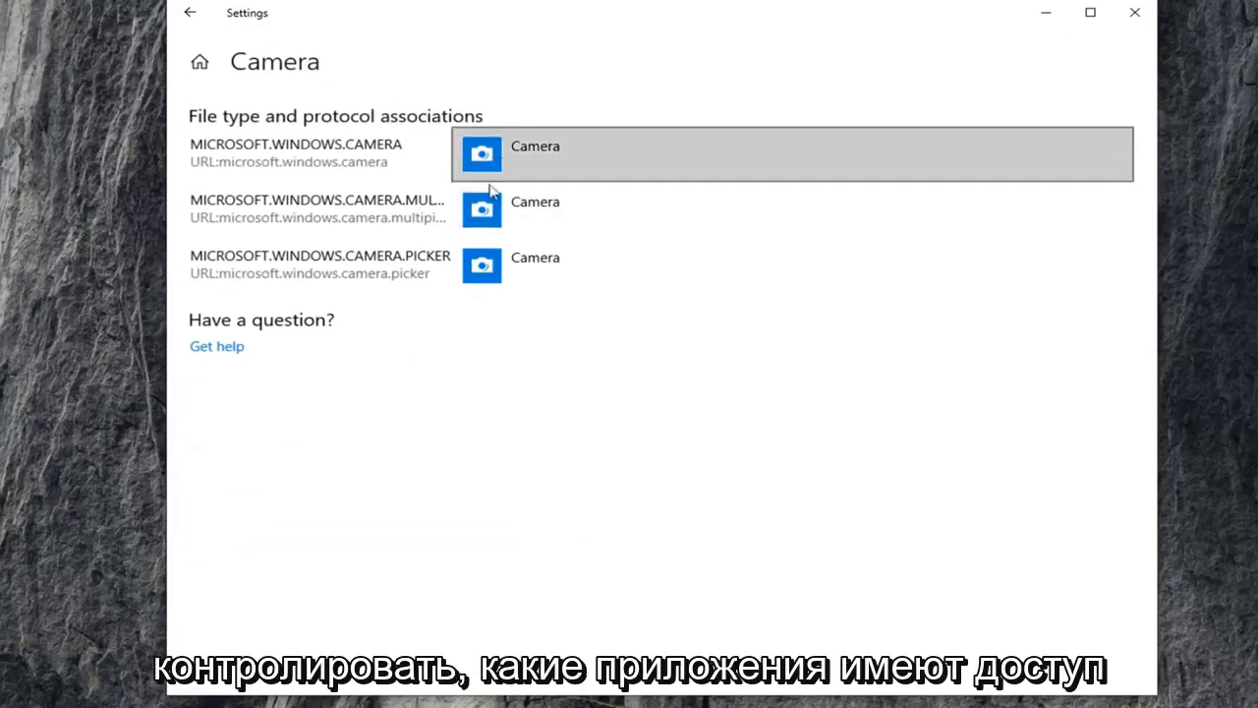
pyautogui.press('BackSpace')
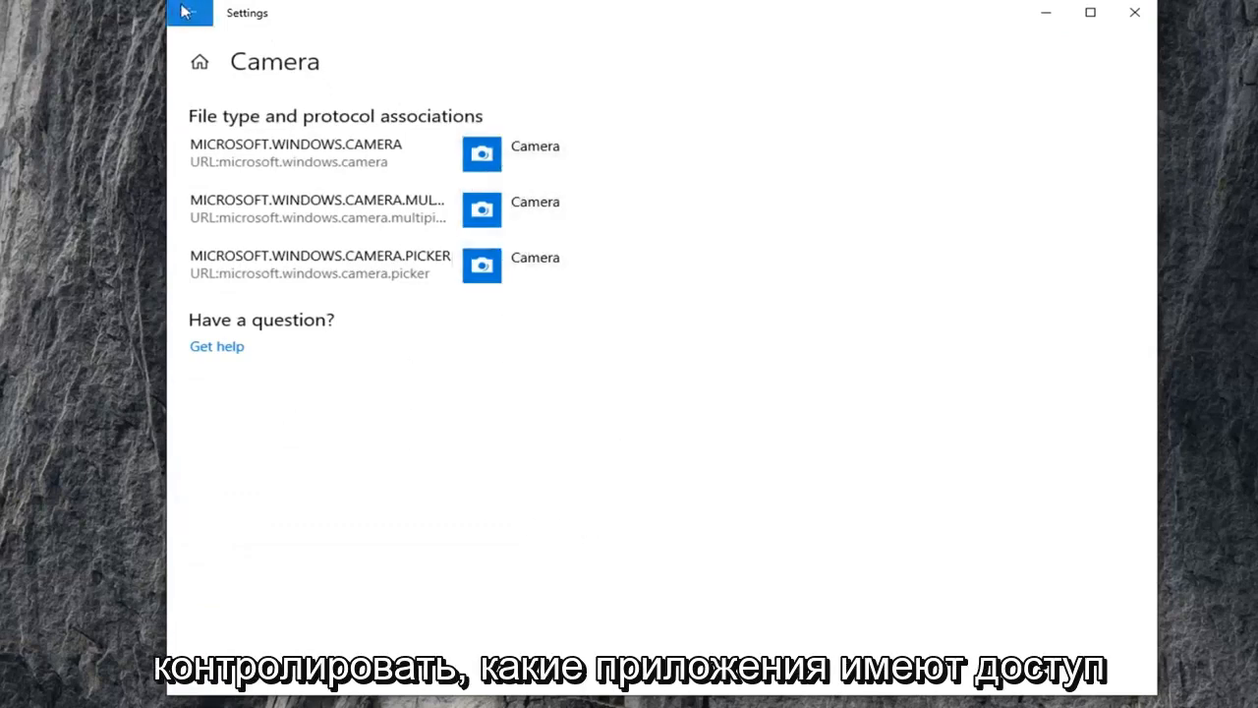